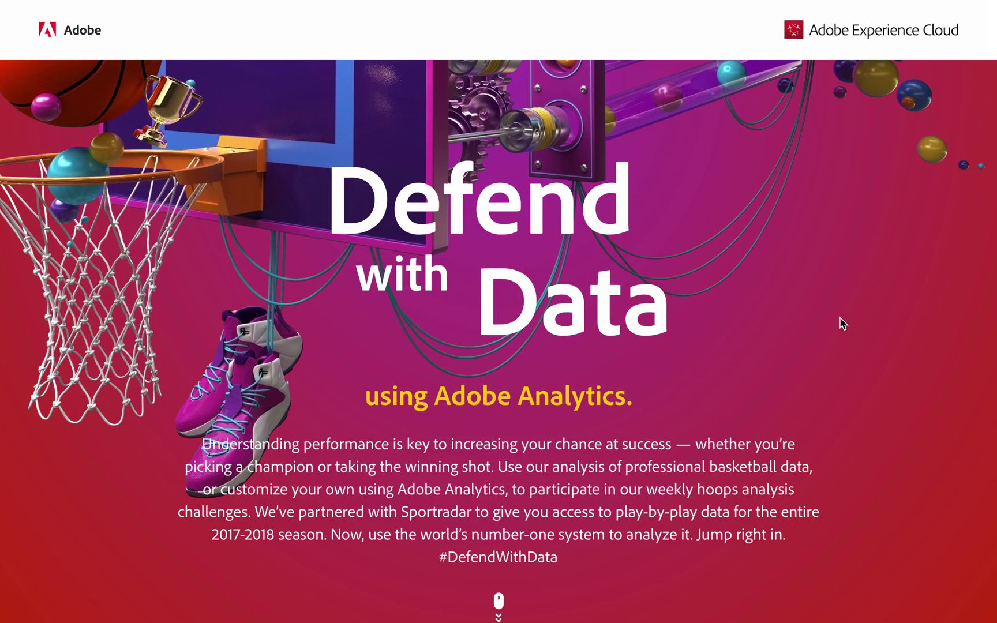
Scroll down the Defend with Data page to reach the Try Adobe Analytics offer.
scroll(841, 319, down, 20)
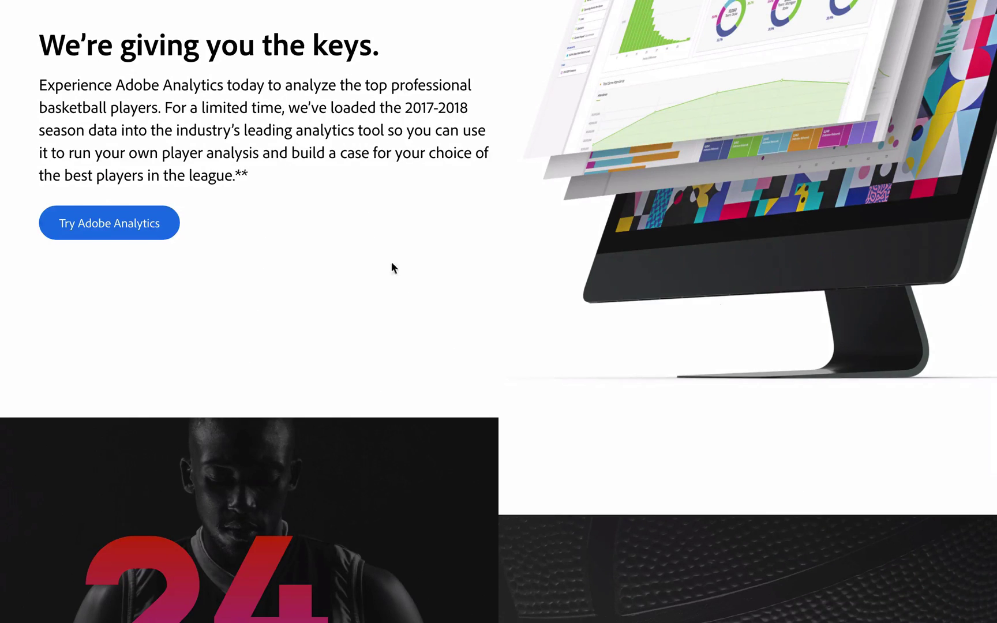
Request access to try Adobe Analytics with the preloaded basketball season data.
click(145, 230)
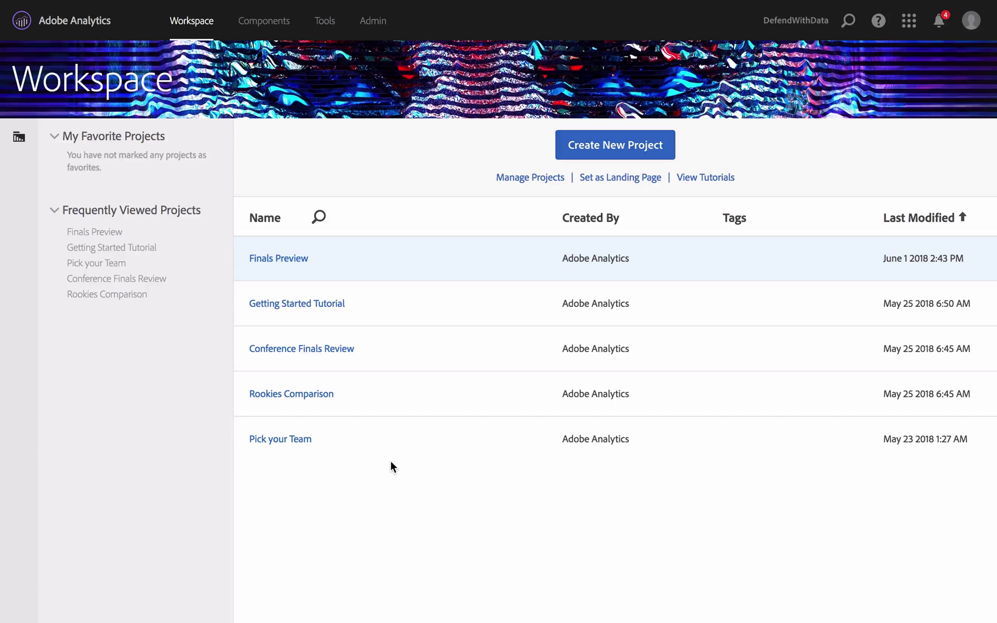
Open Finals Preview and look through its Team Summary, Players and Possessions per Game panels.
click(294, 260)
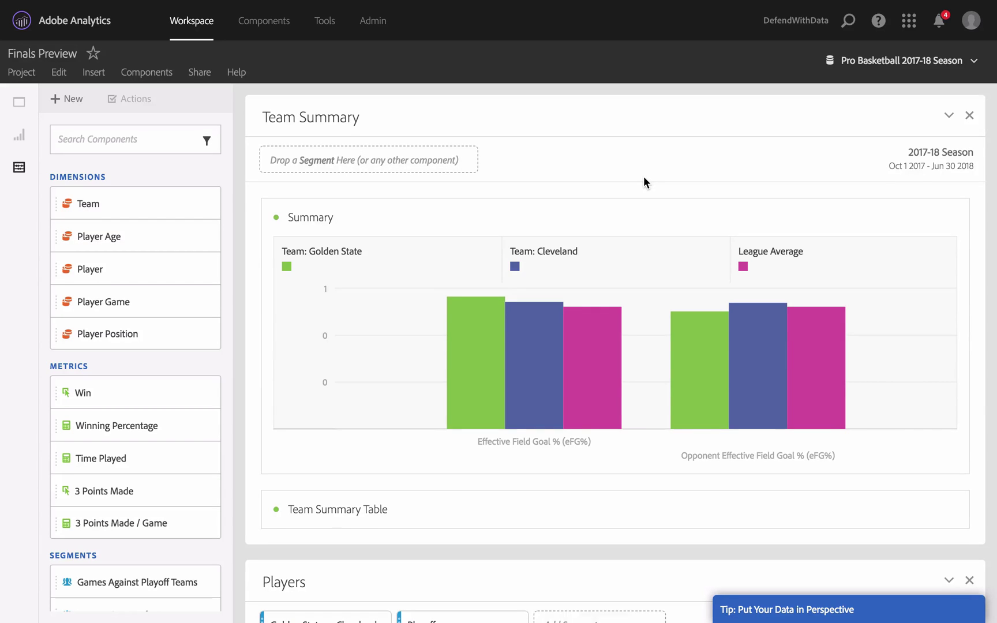
scroll(644, 176, down, 3)
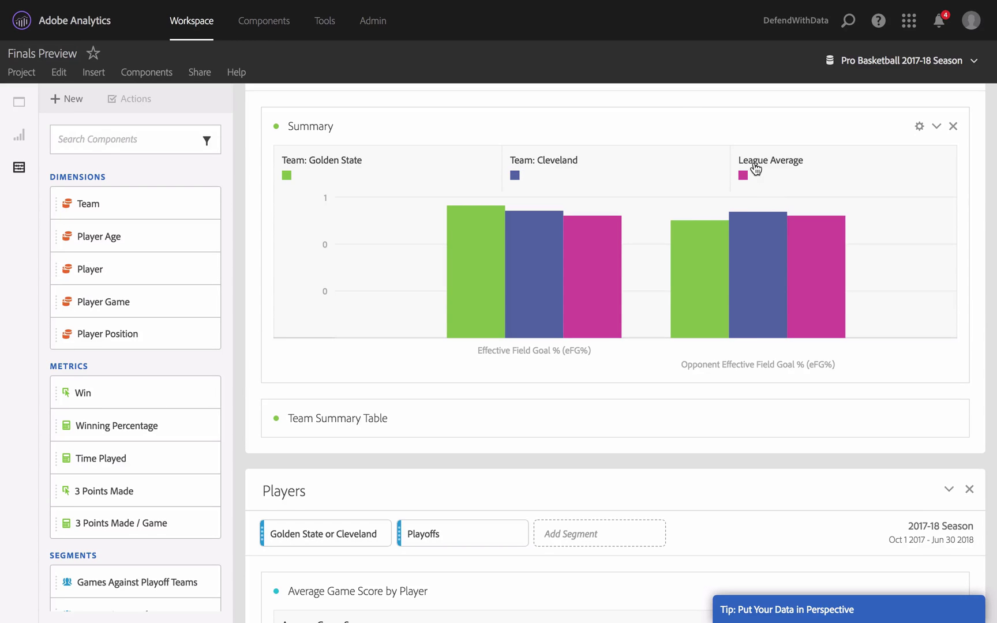
scroll(305, 172, down, 8)
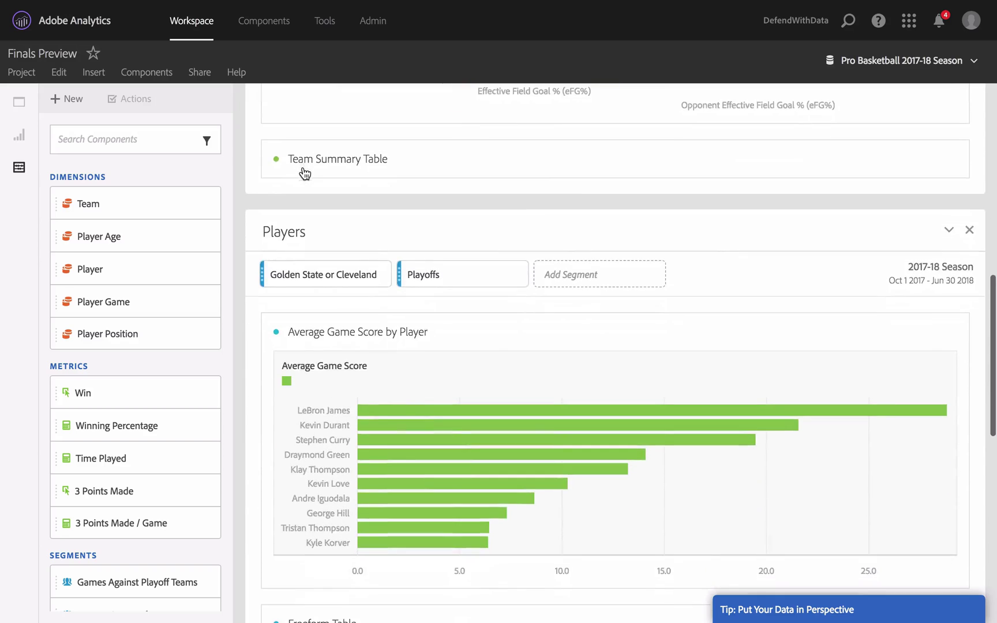
scroll(304, 172, up, 8)
scroll(304, 171, down, 10)
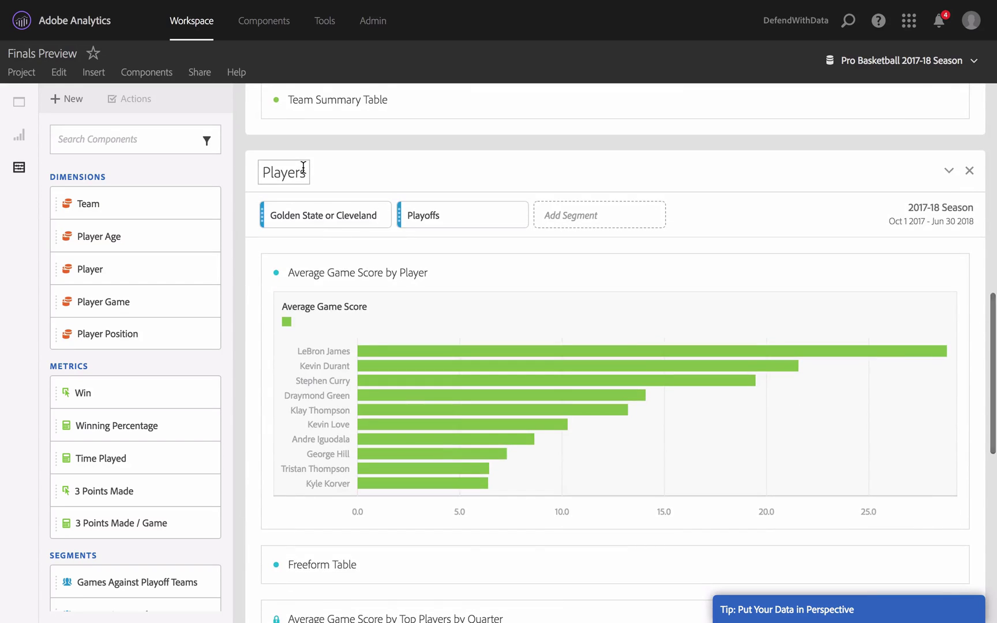
scroll(304, 168, down, 2)
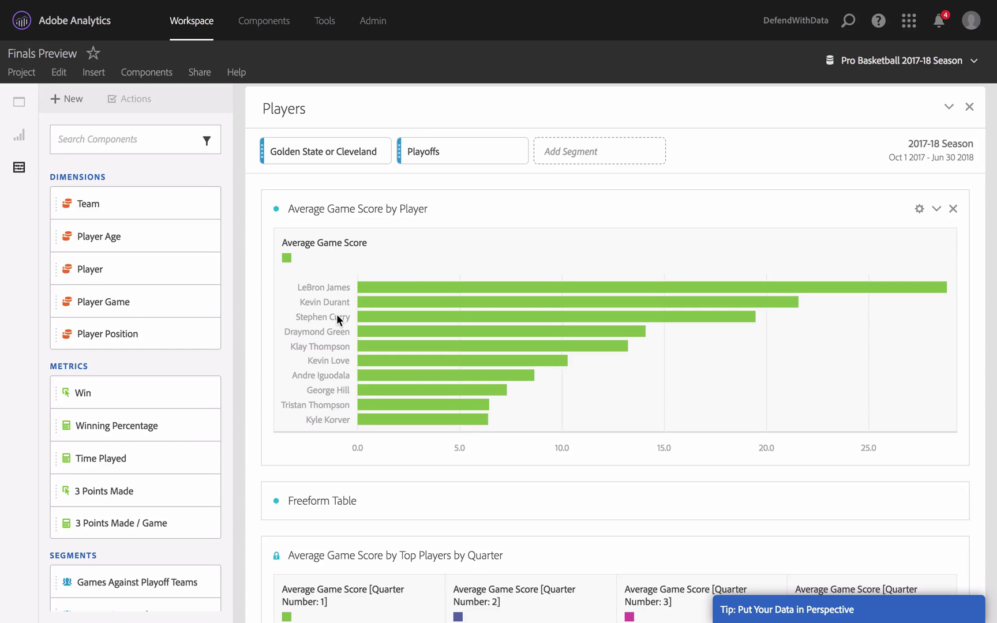
scroll(336, 314, down, 15)
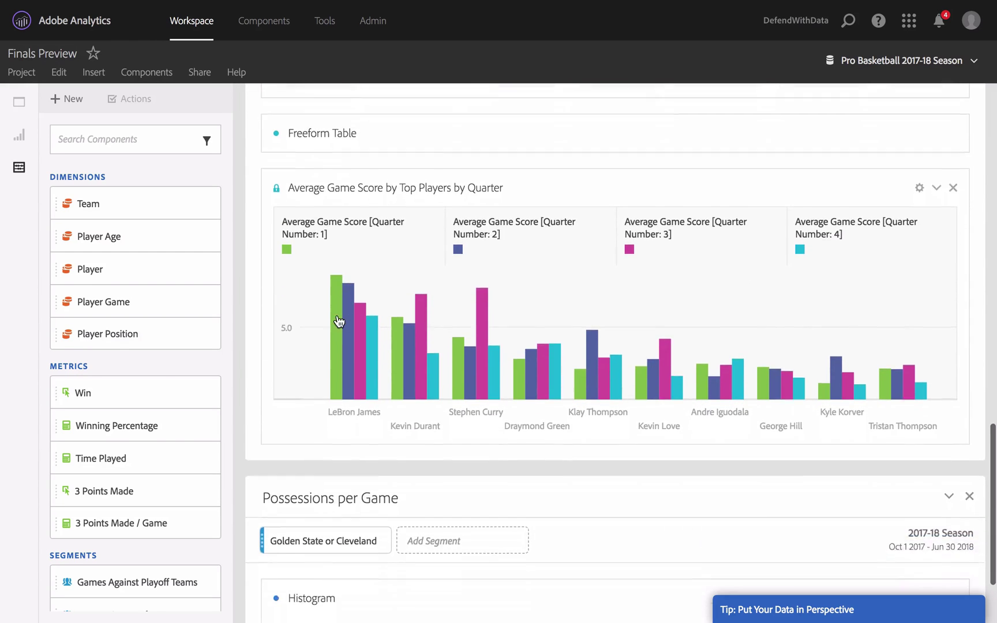
scroll(337, 315, up, 15)
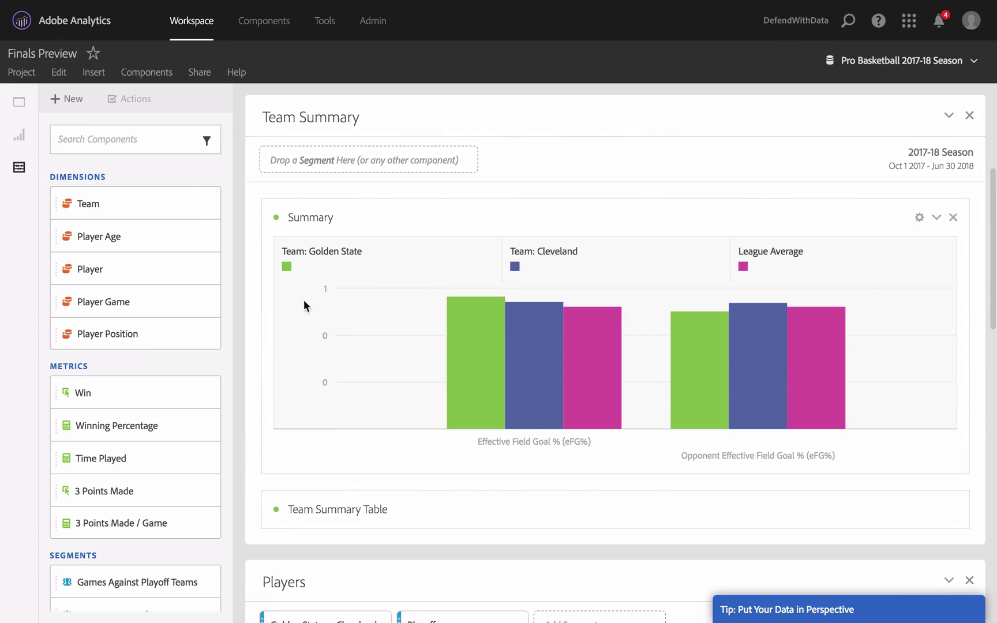
Add a Freeform panel above Team Summary and break its Plays table down by Team.
click(21, 110)
drag(121, 186, 383, 162)
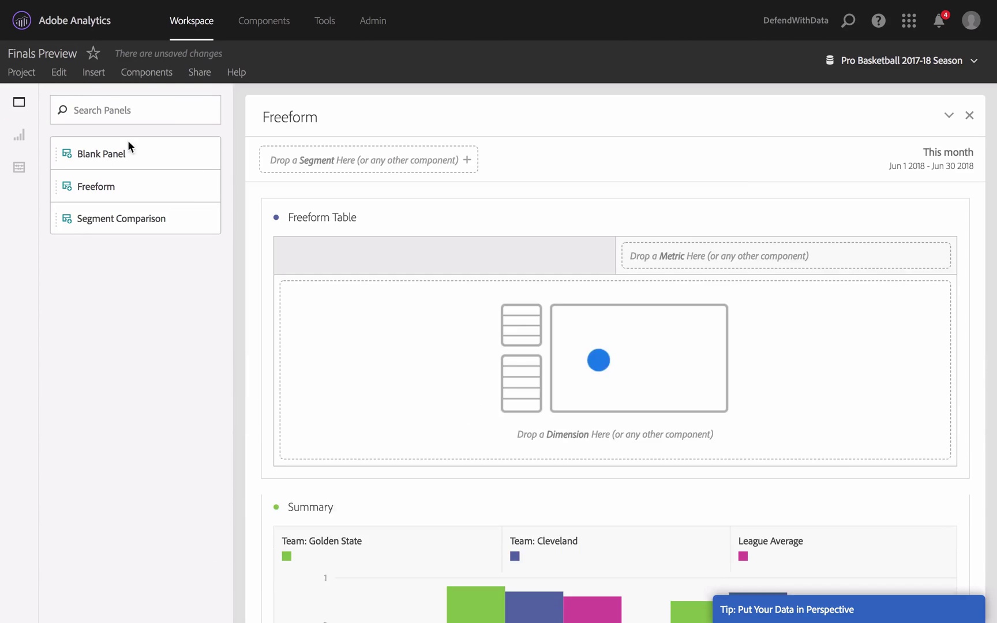
click(21, 168)
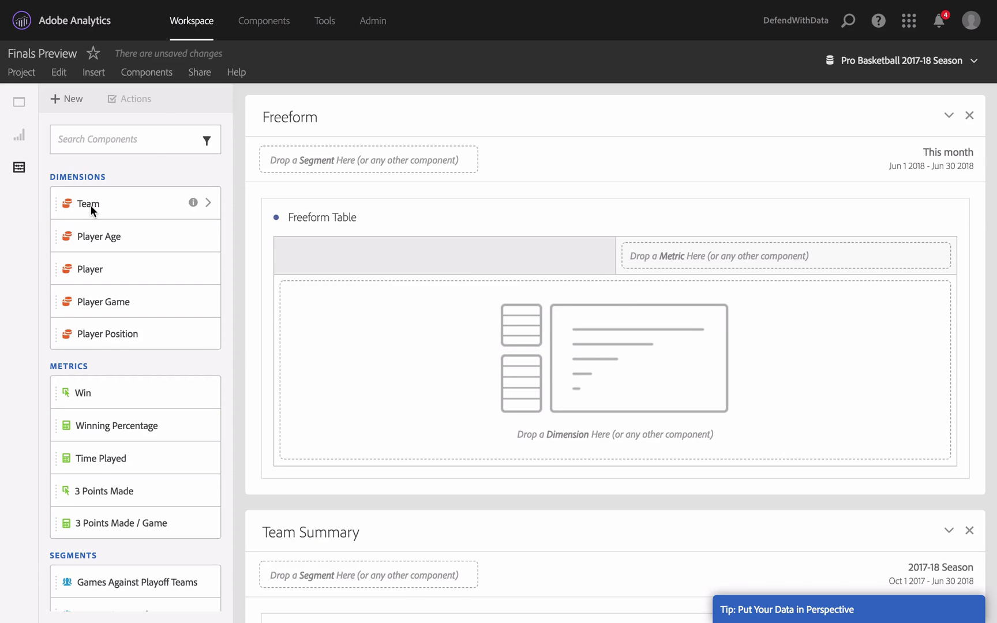
drag(90, 205, 381, 343)
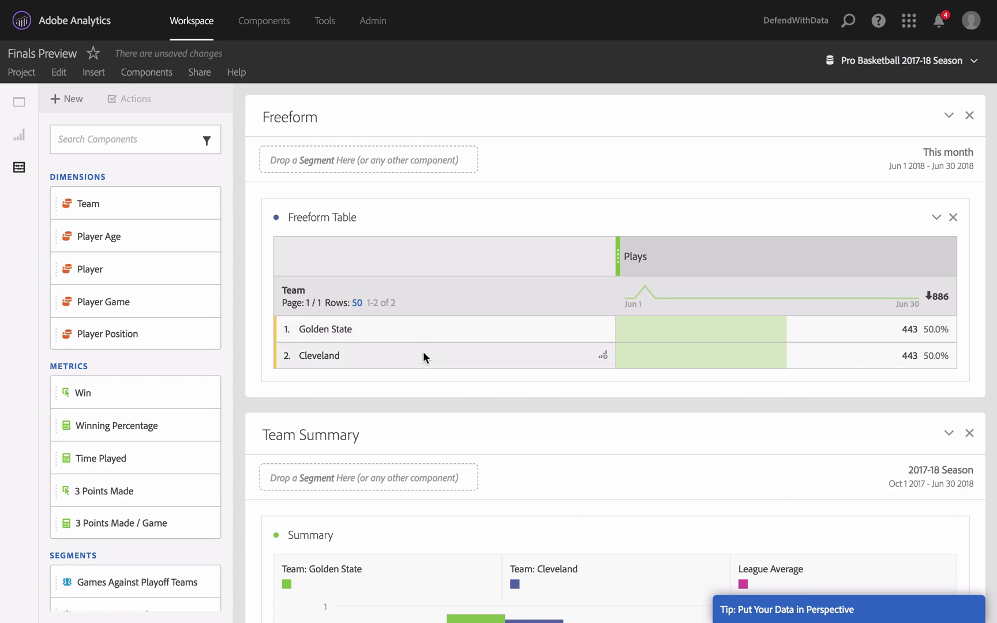
Apply the Last 90 days preset as the Freeform panel's date range.
click(950, 167)
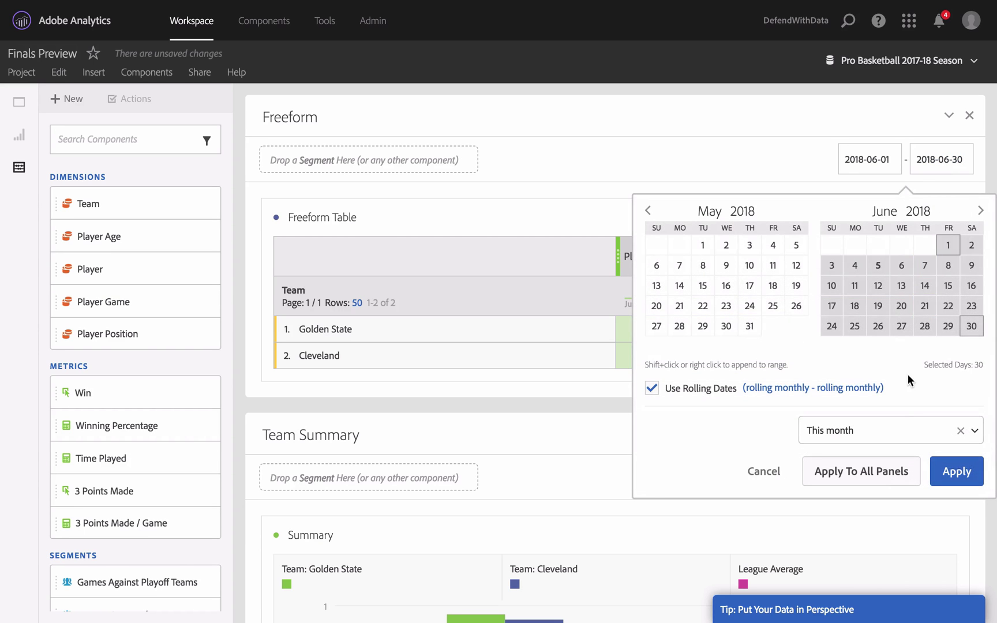
click(891, 430)
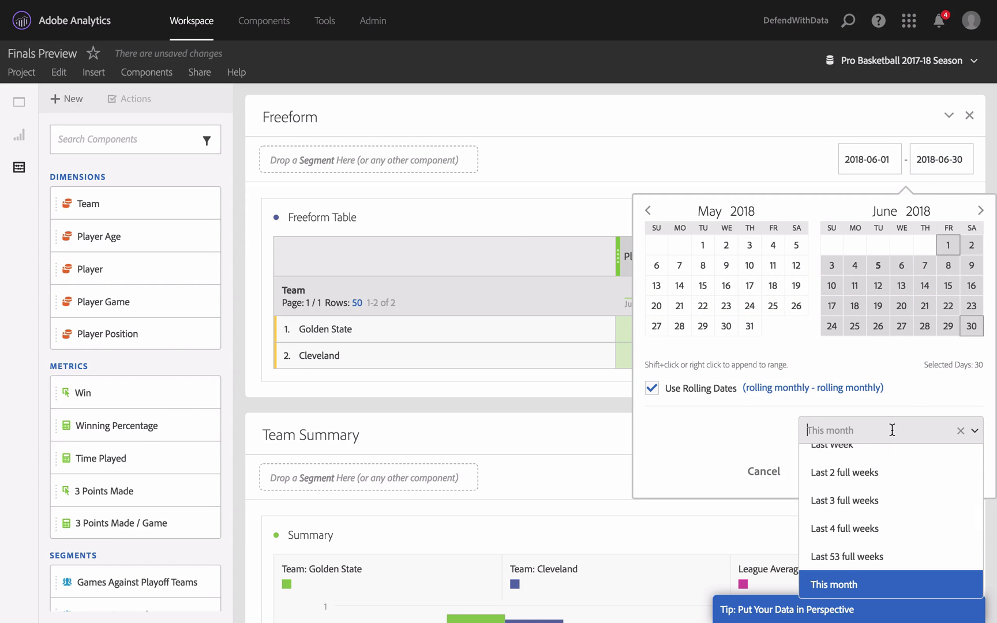
text(last 9)
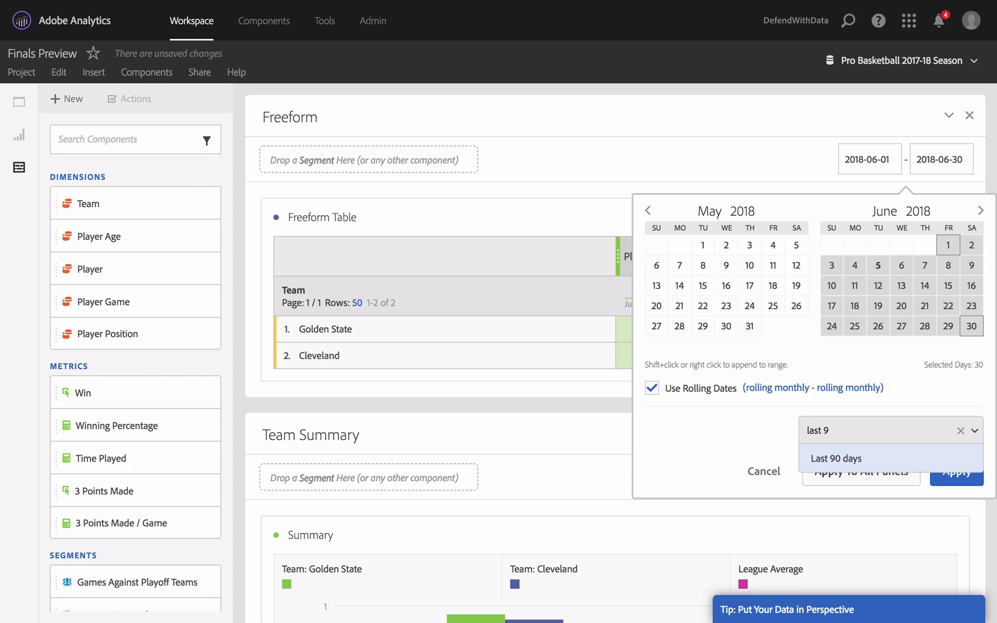
click(895, 467)
click(955, 481)
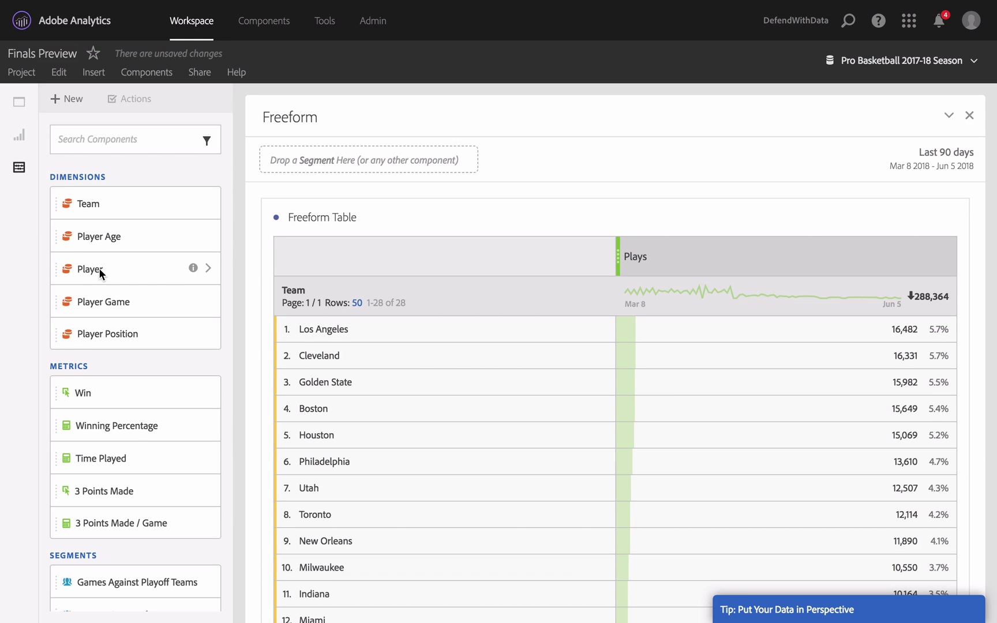
Break Los Angeles down by Player, then break the player row down by Player Age.
drag(99, 267, 379, 335)
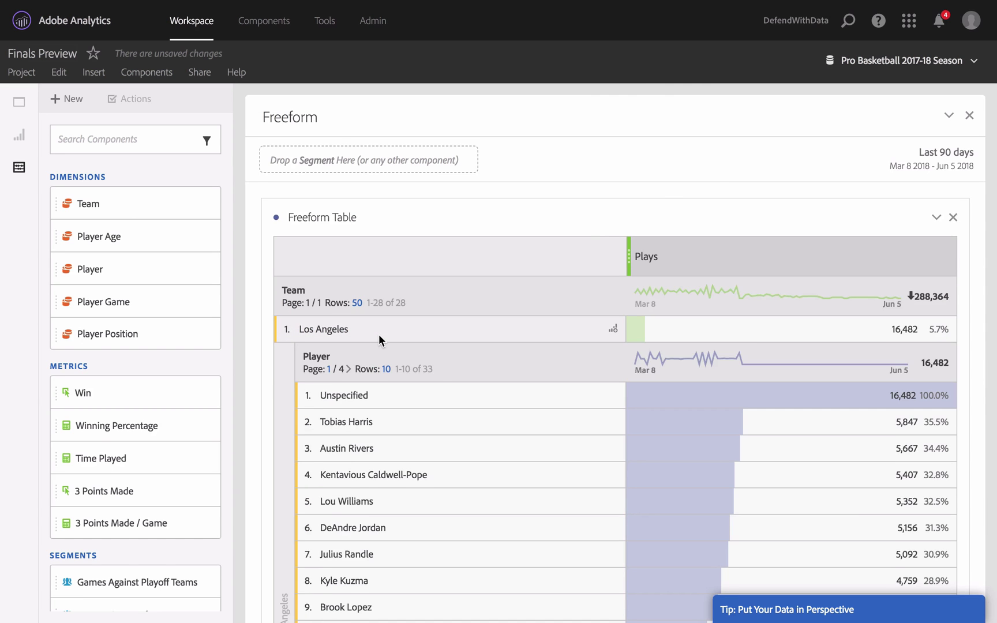
scroll(379, 334, down, 2)
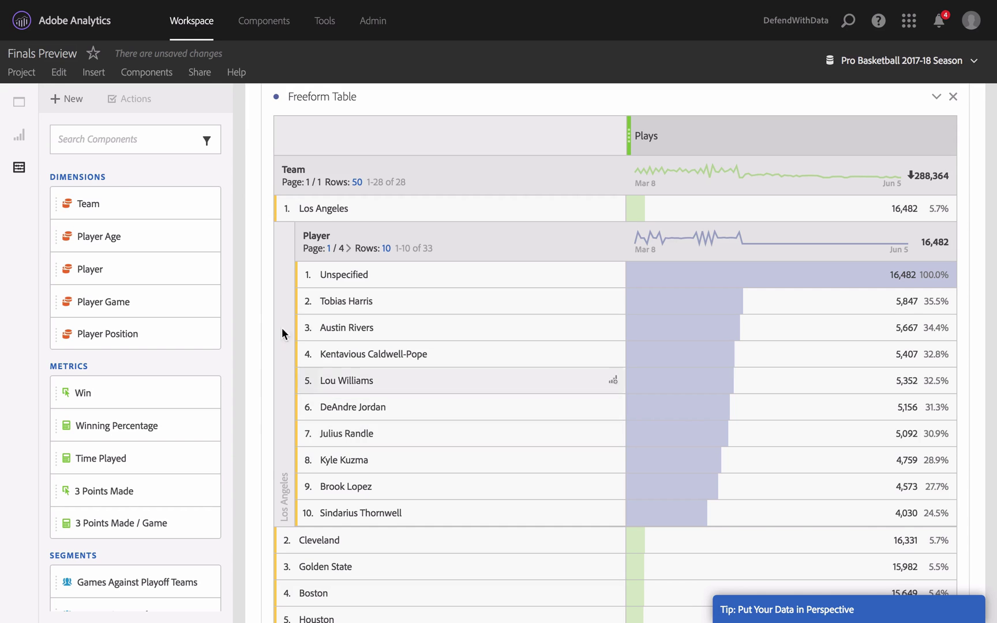
click(104, 183)
click(143, 139)
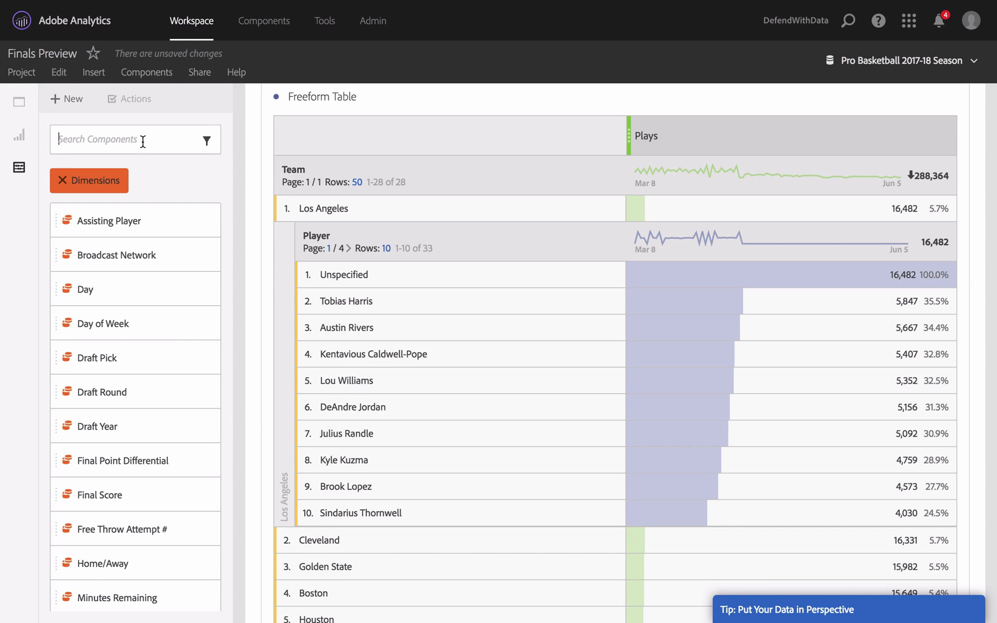
text(playe)
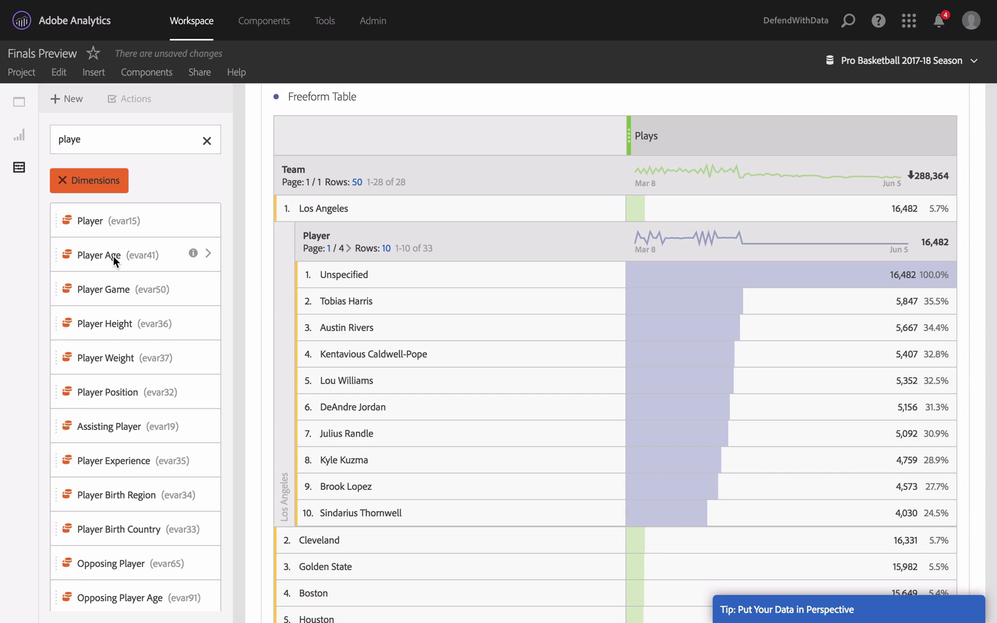
drag(114, 256, 451, 309)
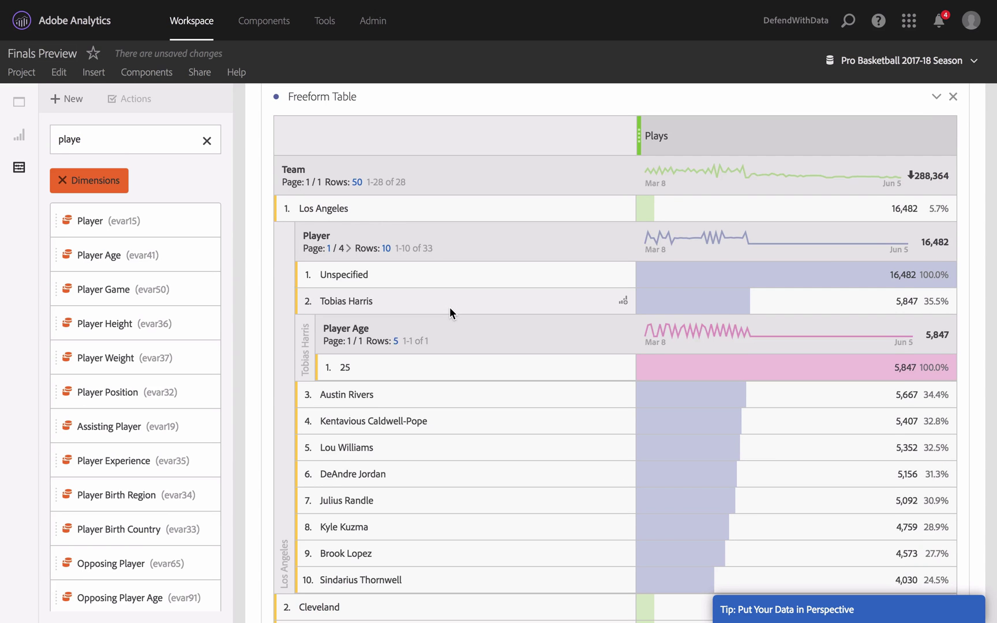
Nest Player Height, Weight, Position and Experience under the age 25, 6ft 9, 230-239 and SF rows.
scroll(451, 314, down, 1)
scroll(450, 307, down, 2)
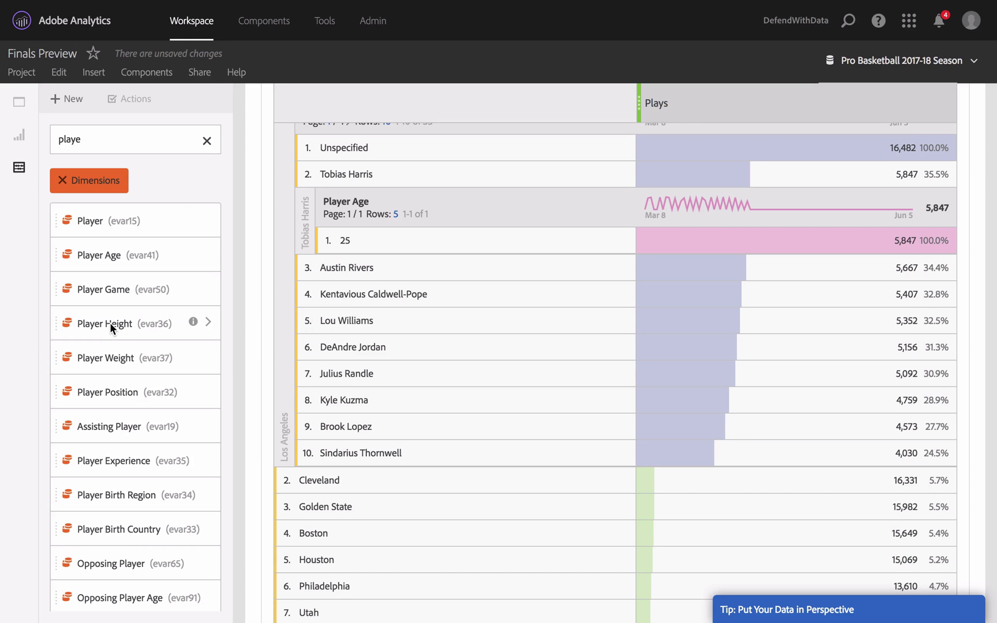
drag(115, 324, 401, 236)
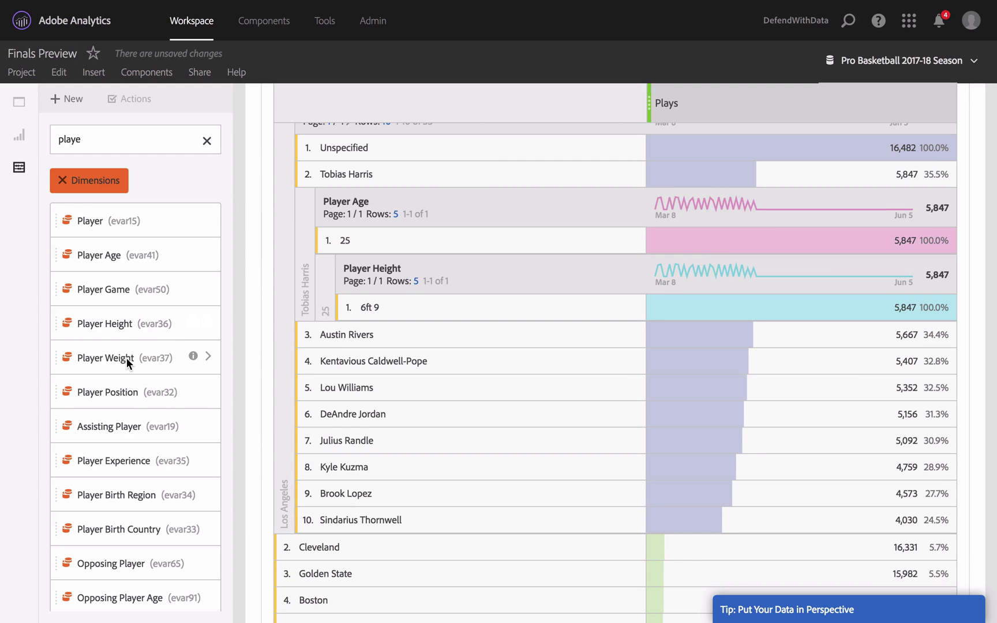
drag(126, 358, 438, 312)
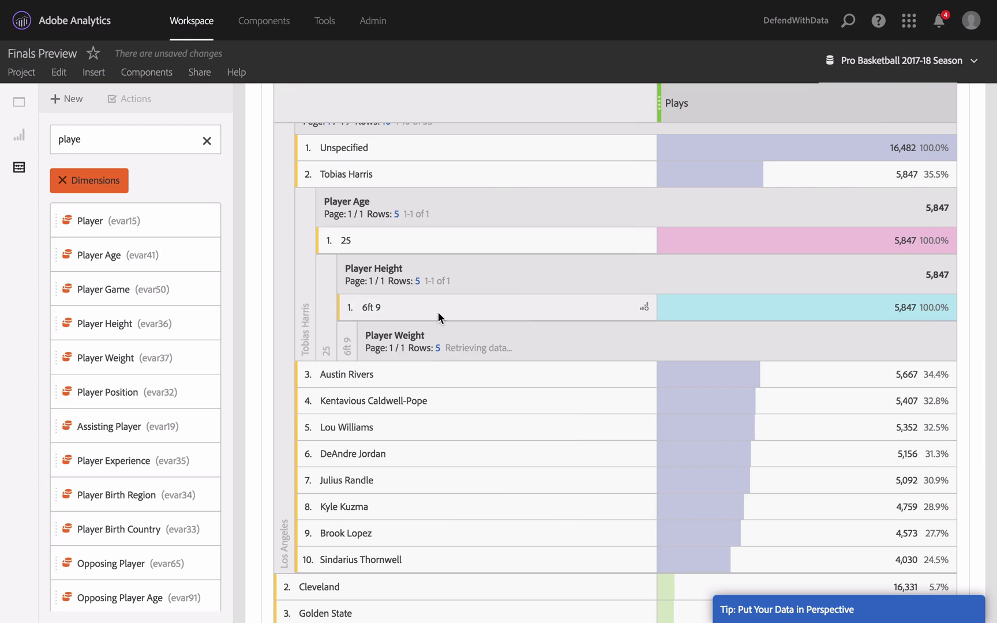
scroll(438, 312, down, 3)
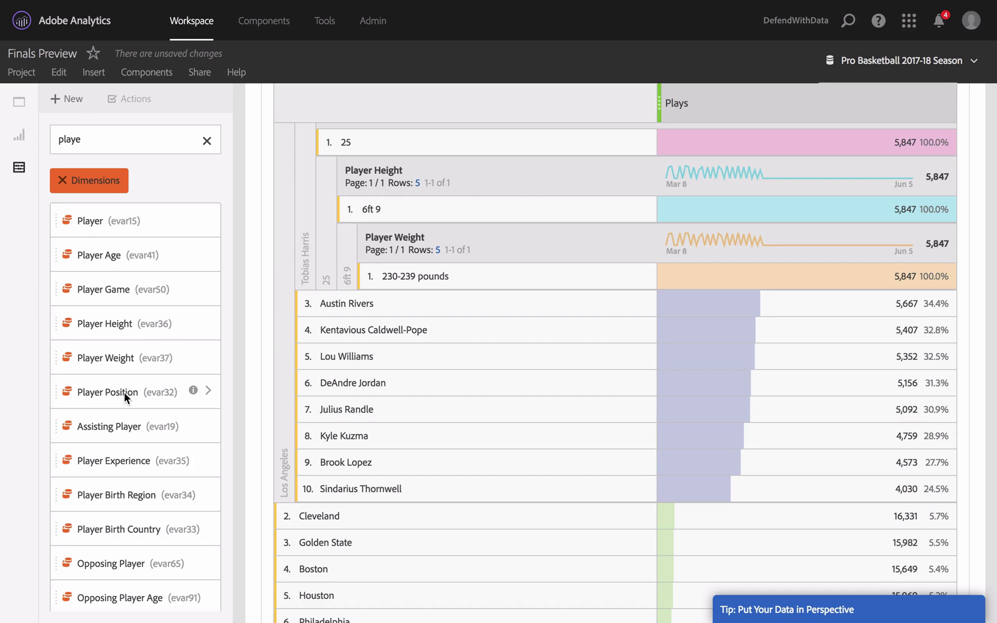
drag(124, 393, 445, 282)
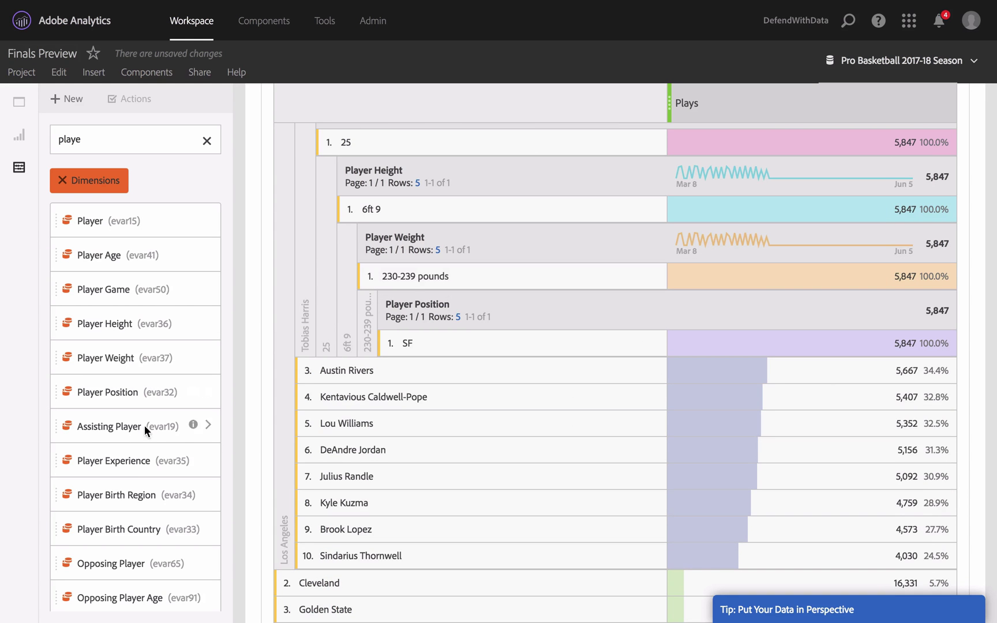
drag(147, 460, 460, 339)
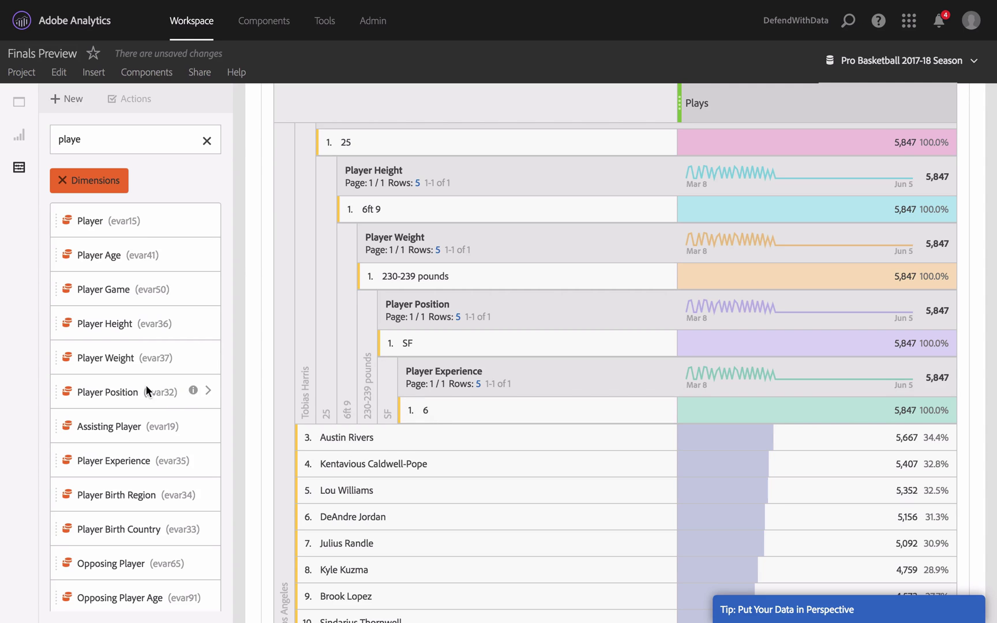
Break the experience-6 row down by Player Game, showing 25 rows to list all 19 games.
double_click(102, 139)
text(game)
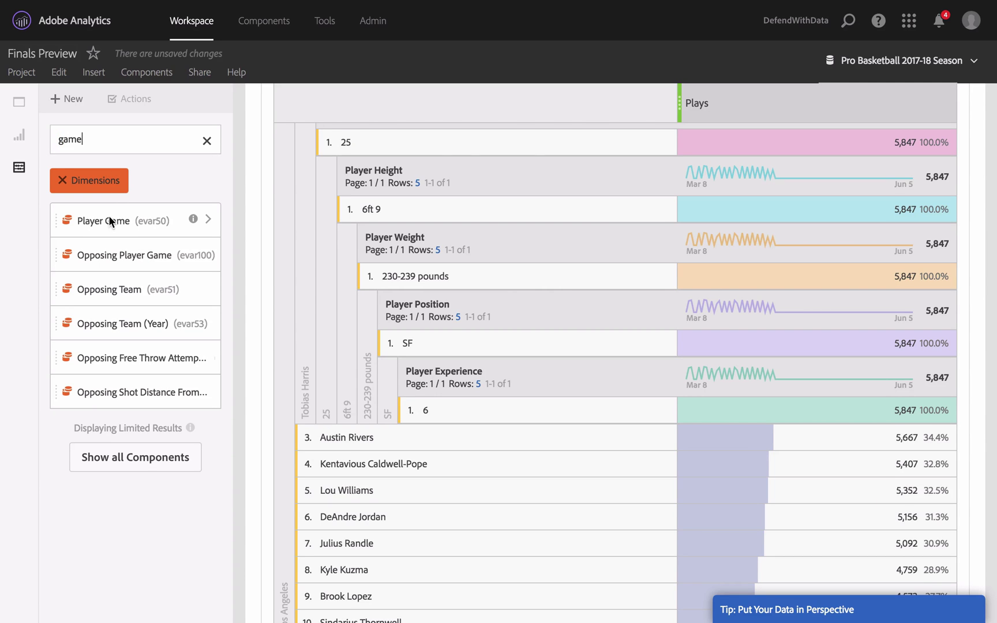
drag(110, 221, 466, 410)
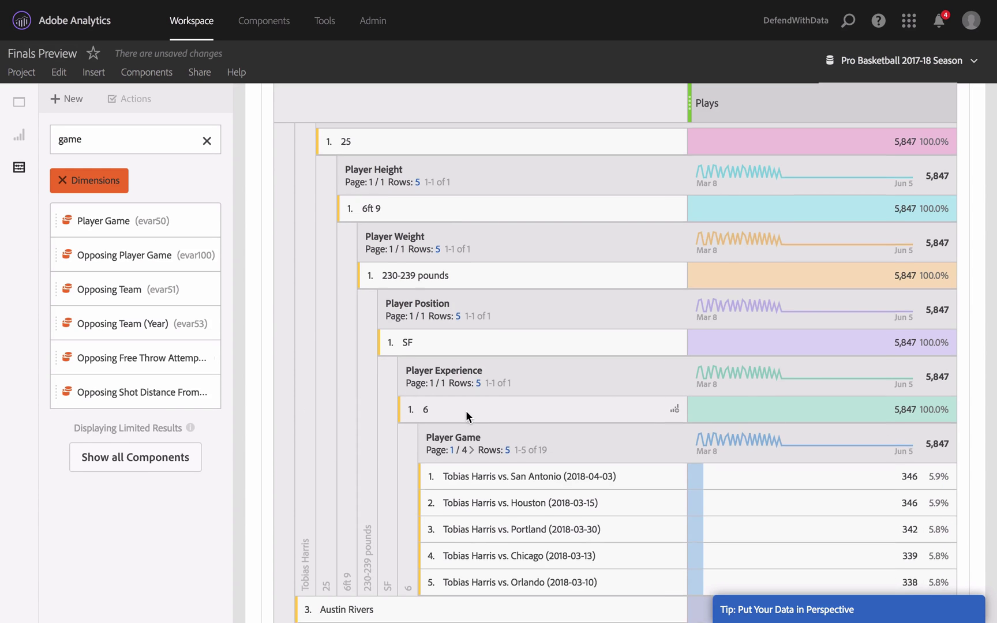
scroll(466, 410, down, 1)
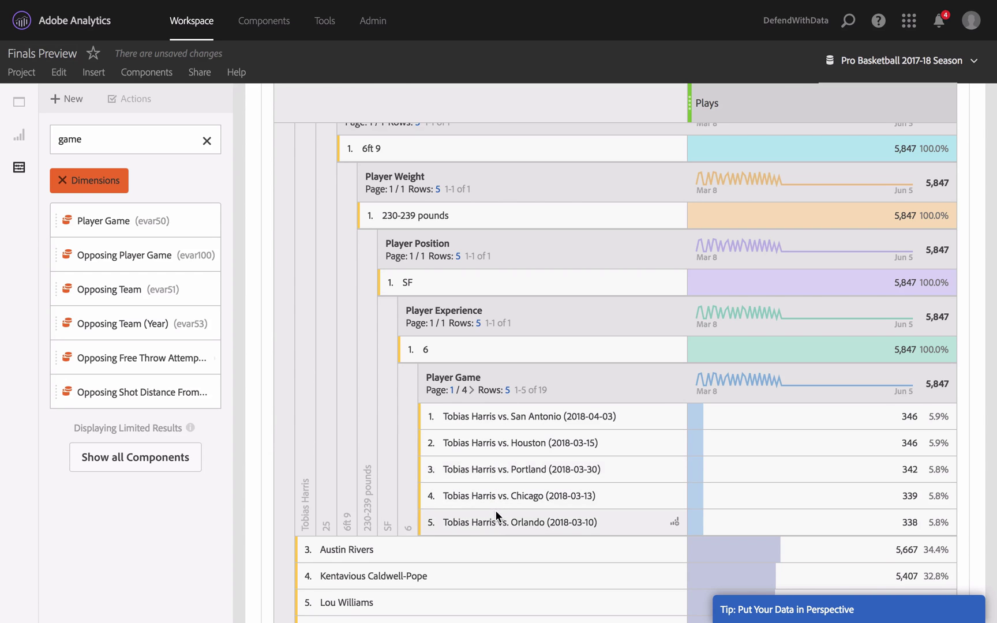
click(508, 391)
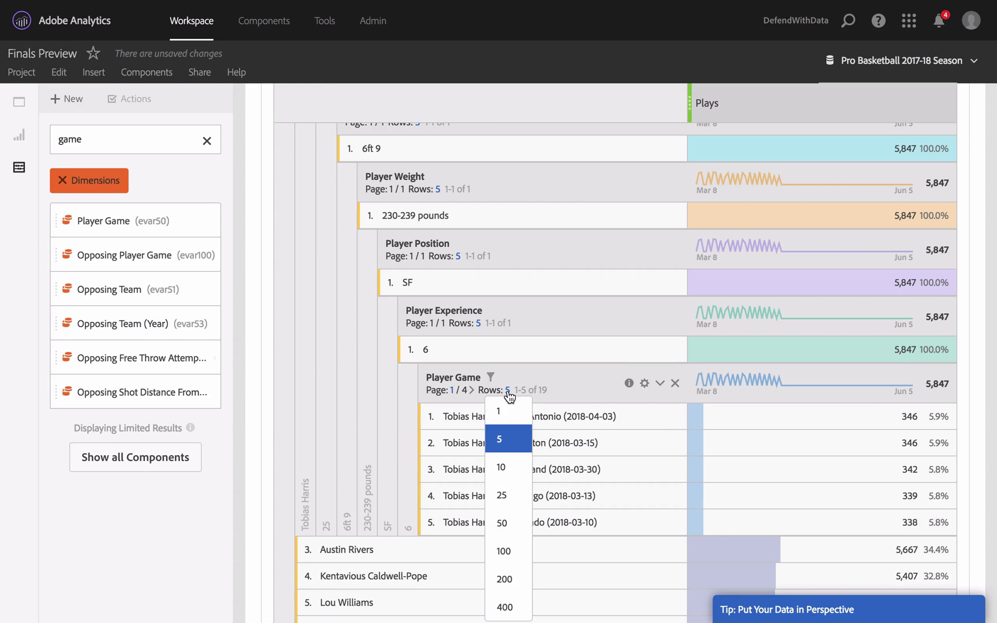
click(508, 497)
scroll(508, 495, down, 1)
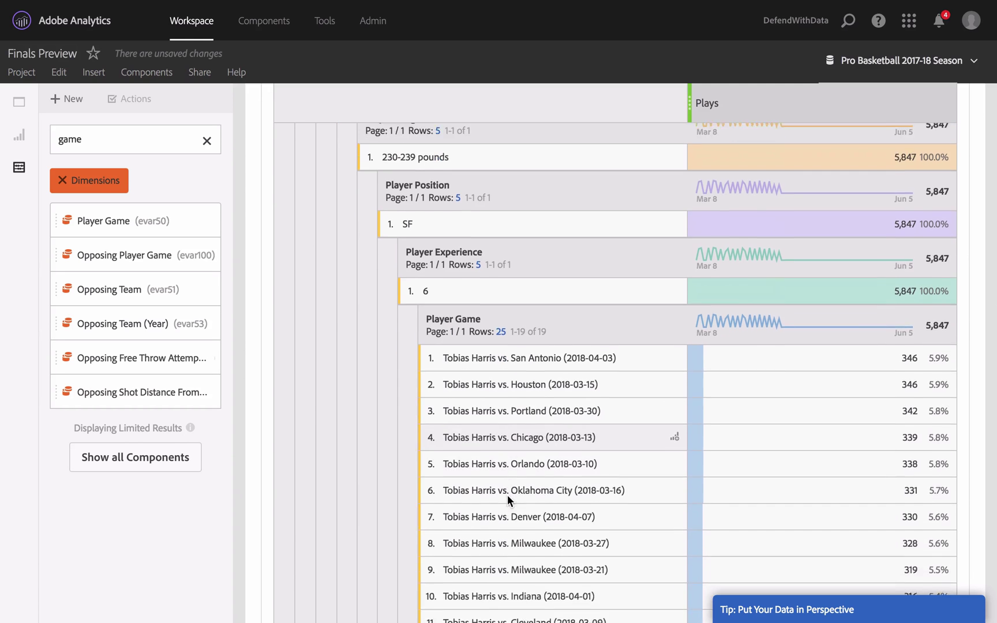
scroll(508, 494, down, 2)
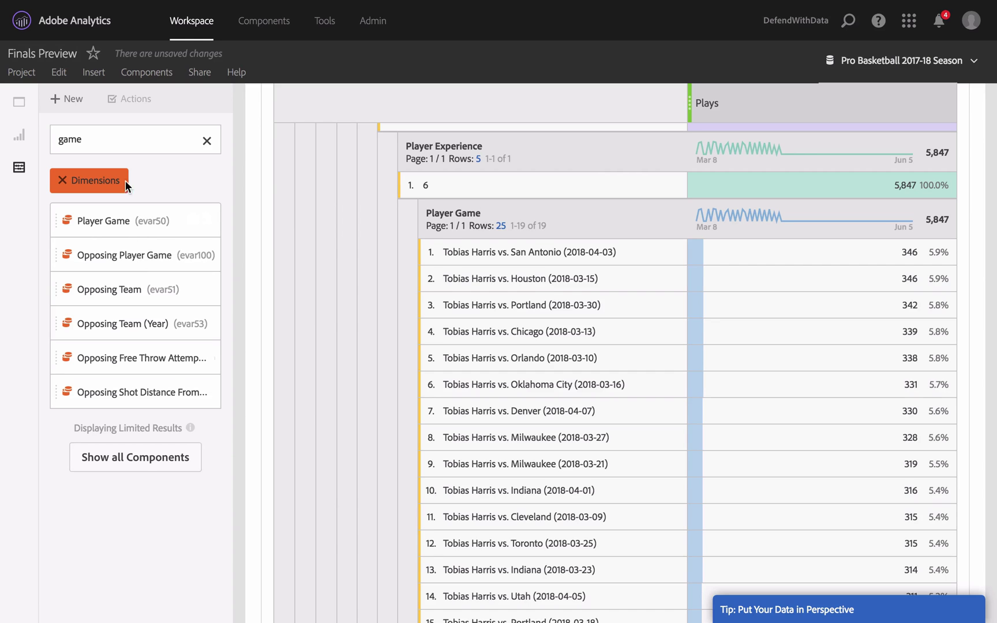
Nest Player Birth Country under row 6, then Player Birth Region under the USA row.
double_click(96, 139)
text(play)
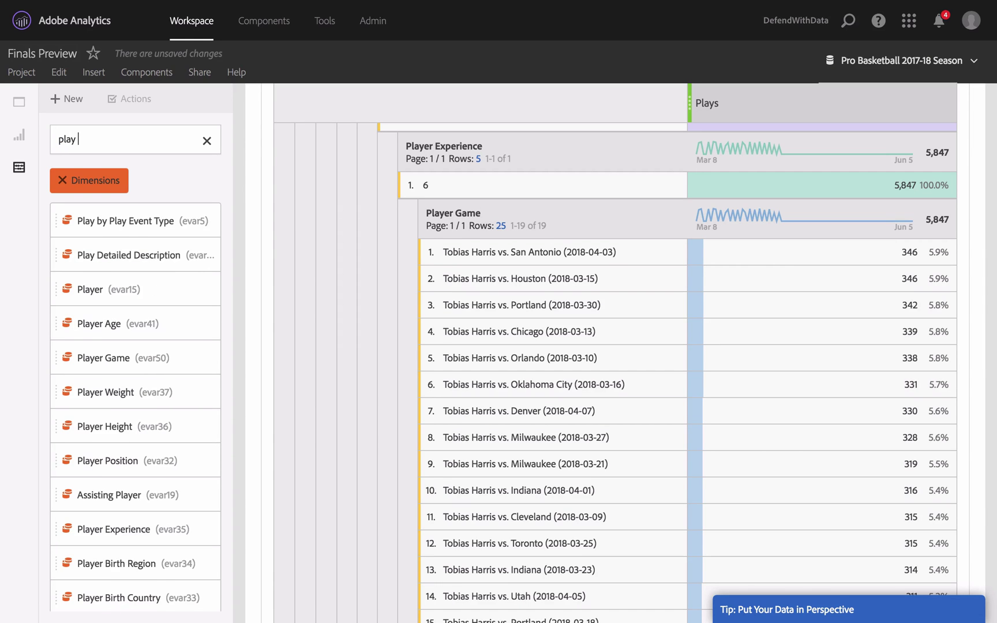
key(BackSpace)
text(er)
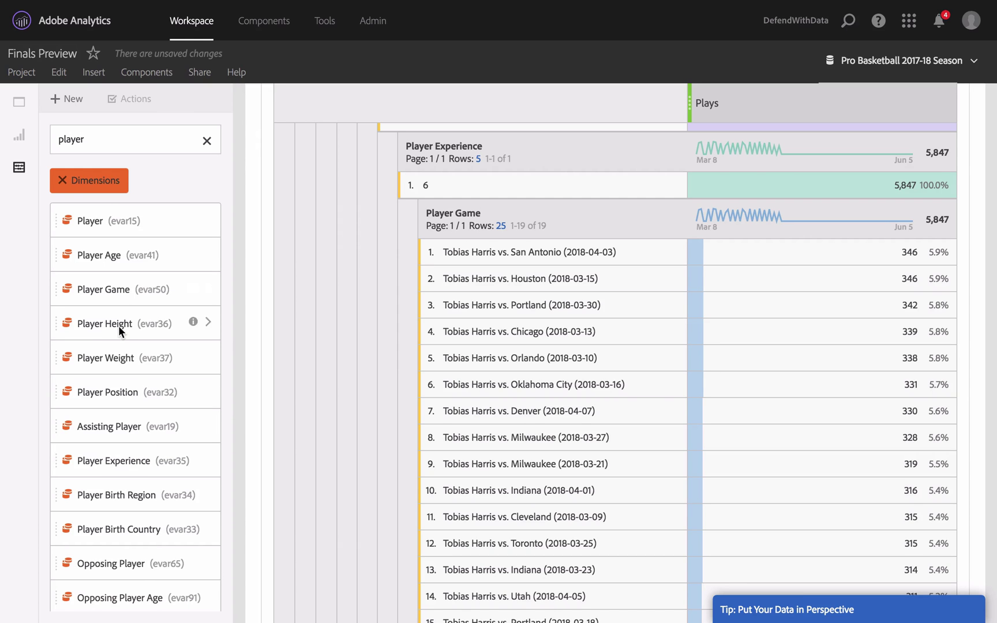
scroll(119, 325, down, 3)
scroll(118, 325, down, 3)
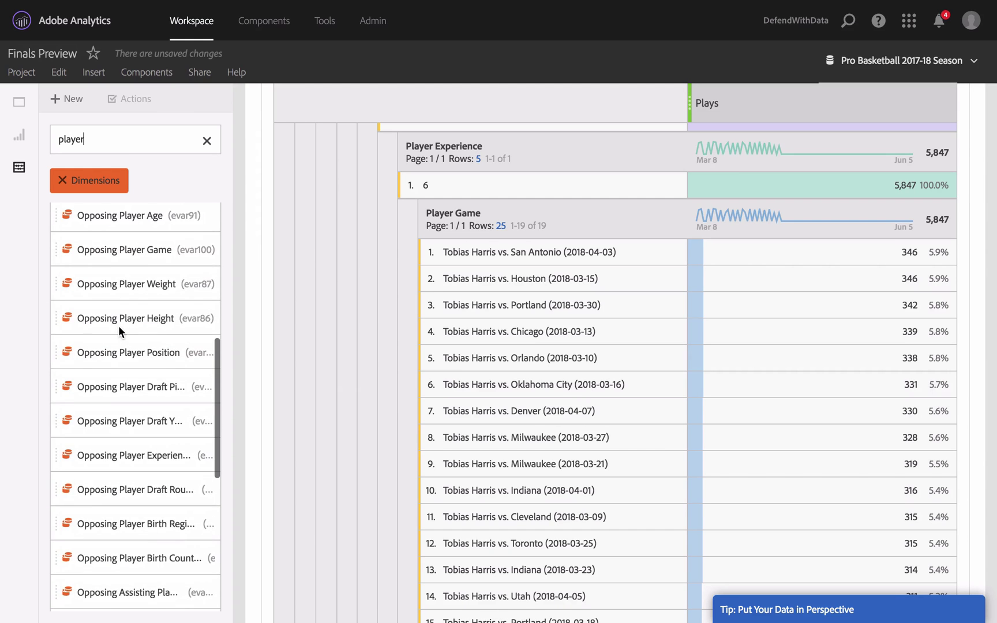
scroll(119, 325, up, 1)
scroll(118, 325, up, 1)
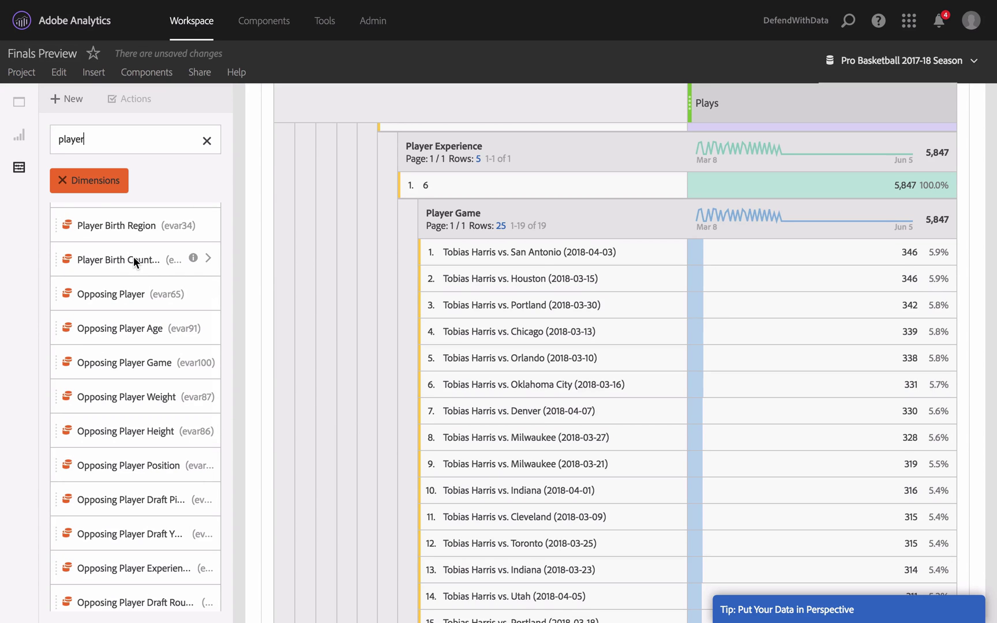
drag(134, 259, 514, 210)
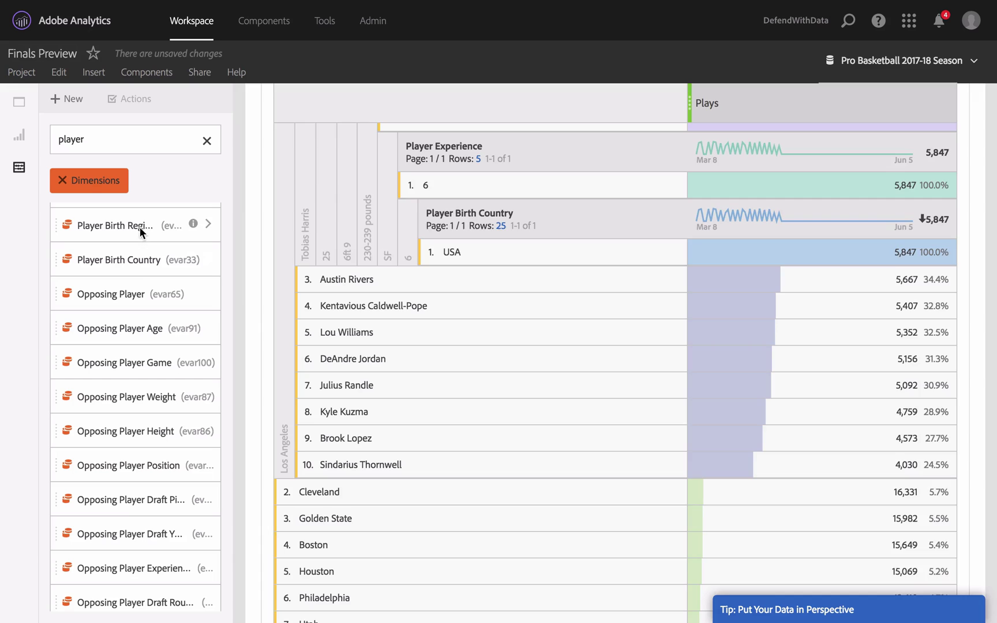
drag(140, 227, 483, 246)
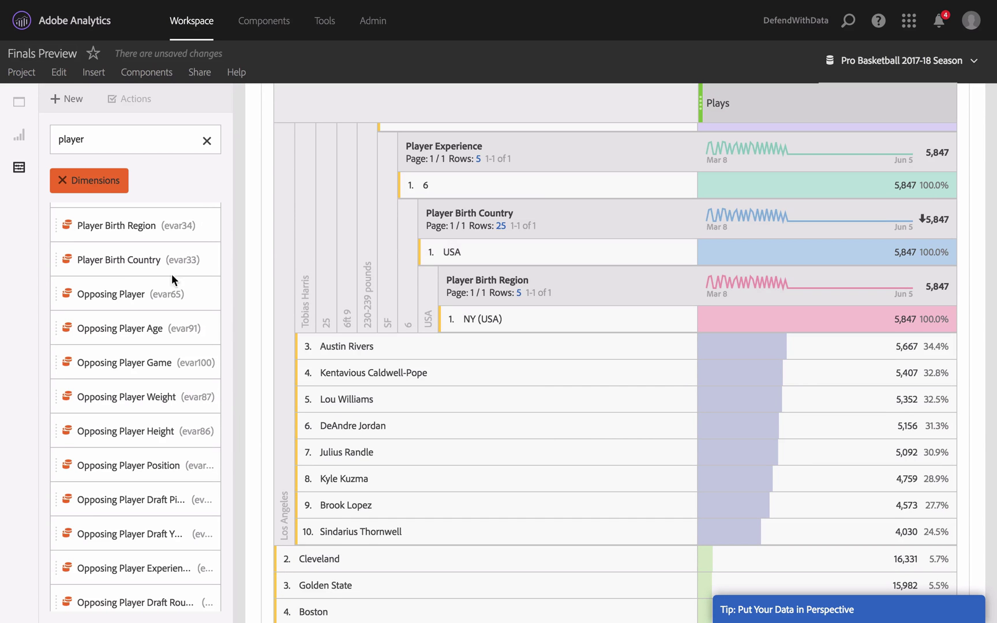
scroll(123, 278, down, 5)
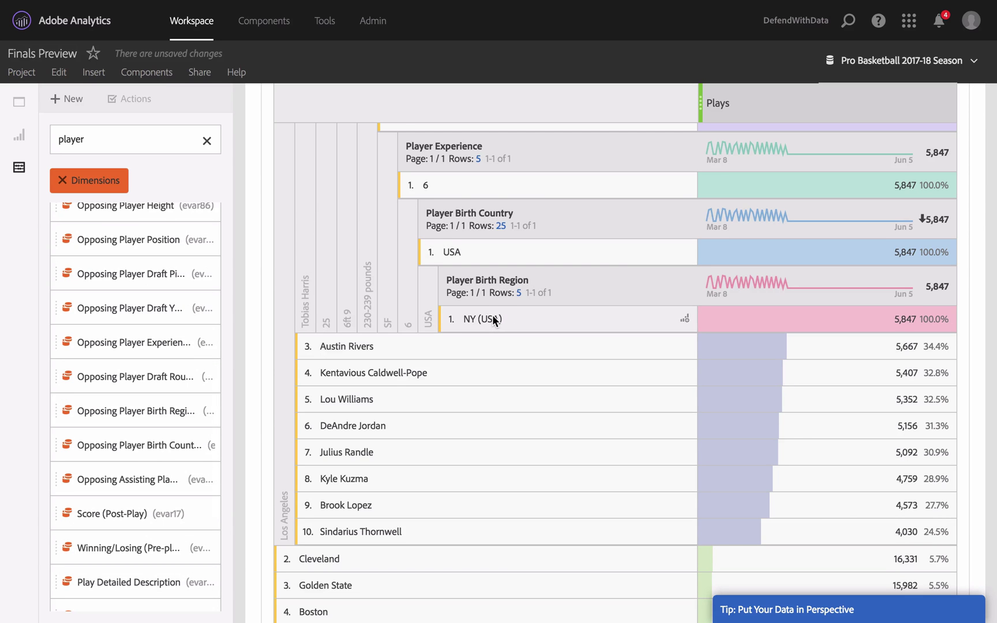
scroll(483, 296, up, 5)
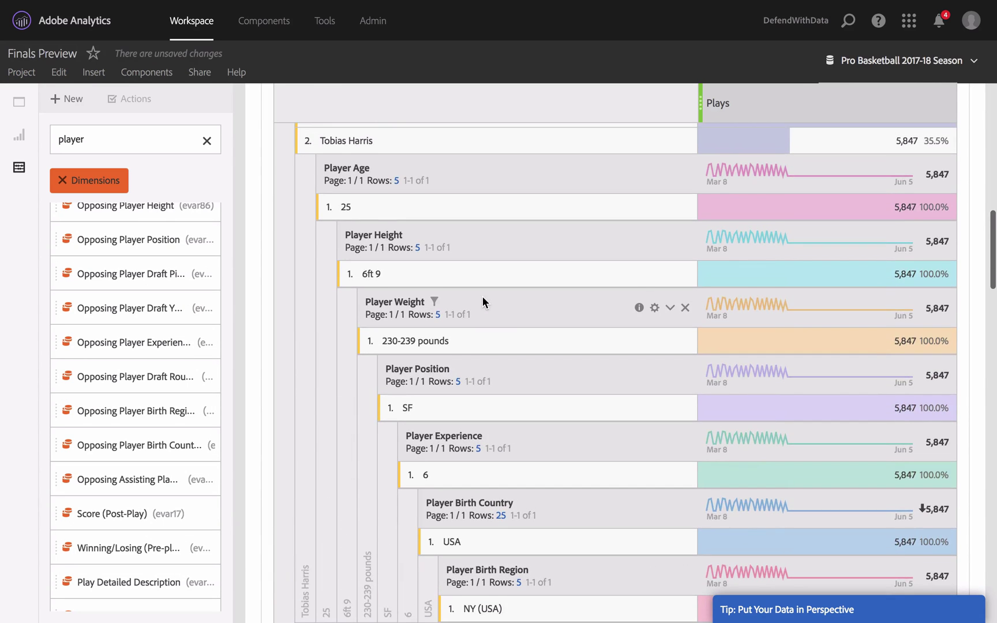
scroll(482, 296, up, 1)
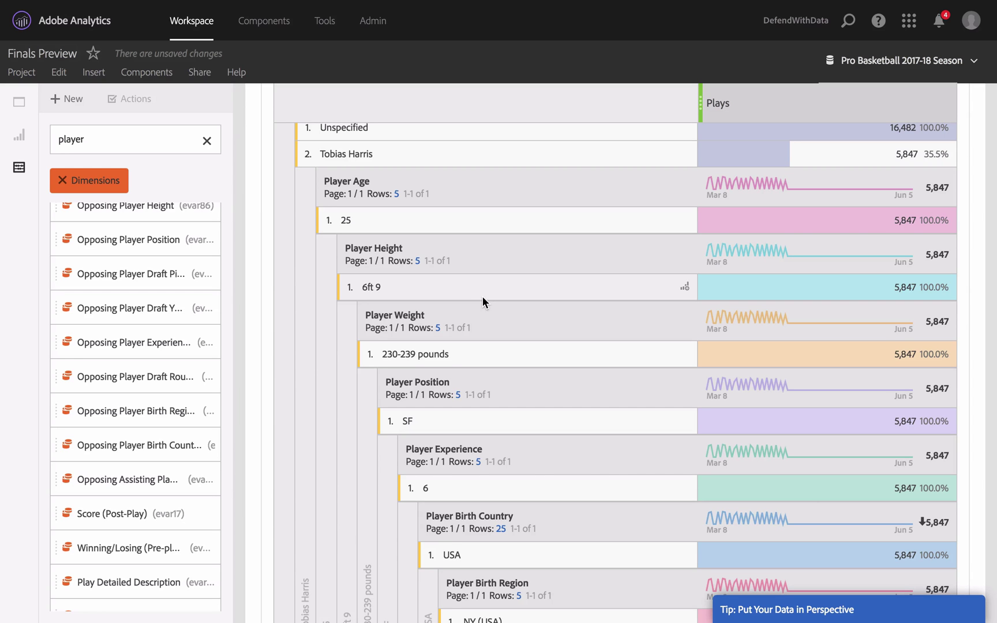
scroll(483, 296, up, 5)
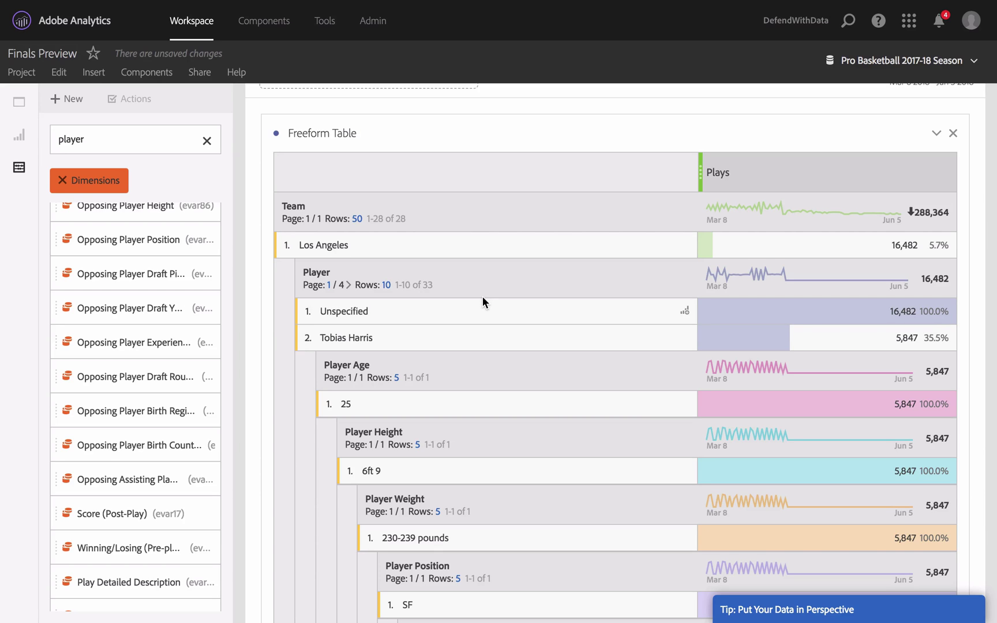
Add Win and Winning Percentage metric columns beside Plays in the freeform table.
click(62, 180)
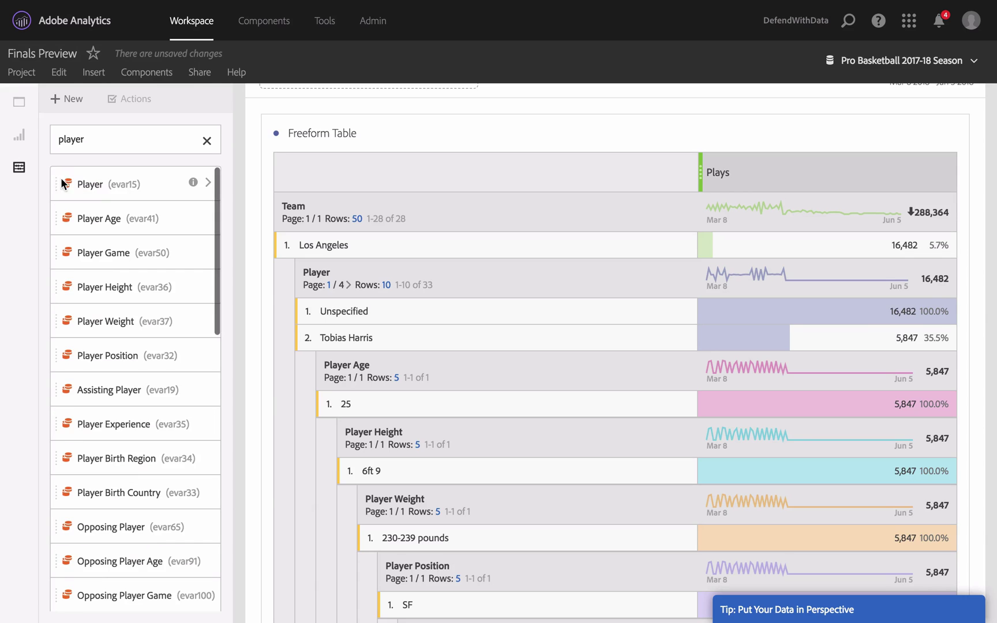
click(206, 145)
click(68, 364)
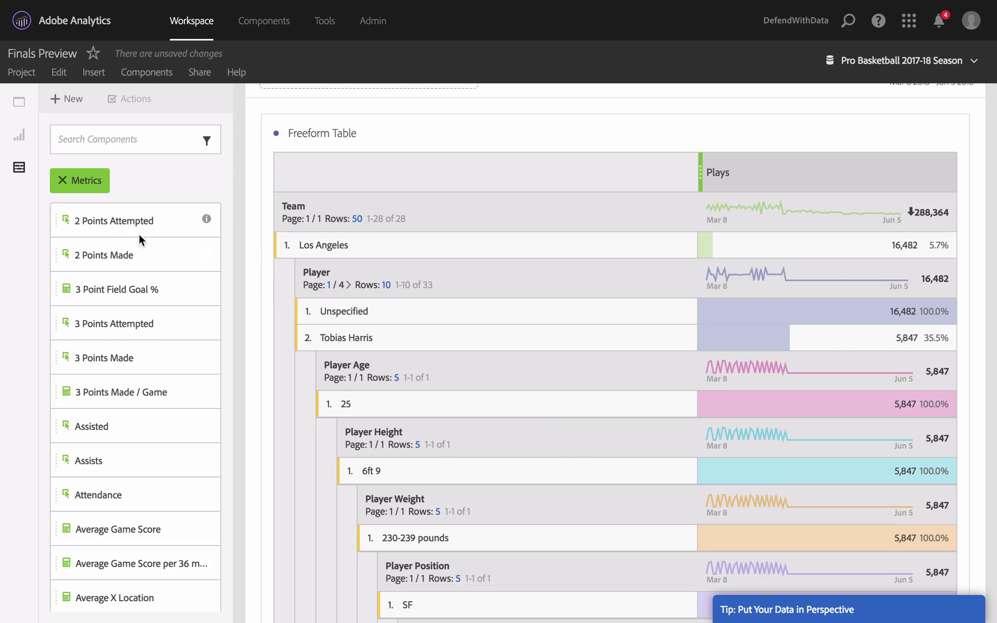
click(115, 144)
text(win)
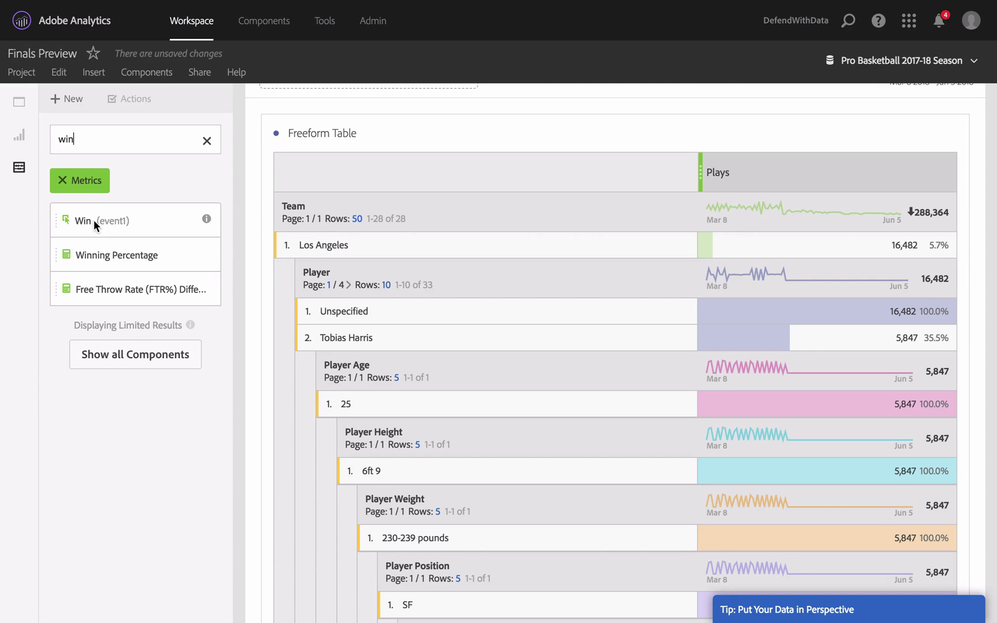
drag(101, 222, 925, 179)
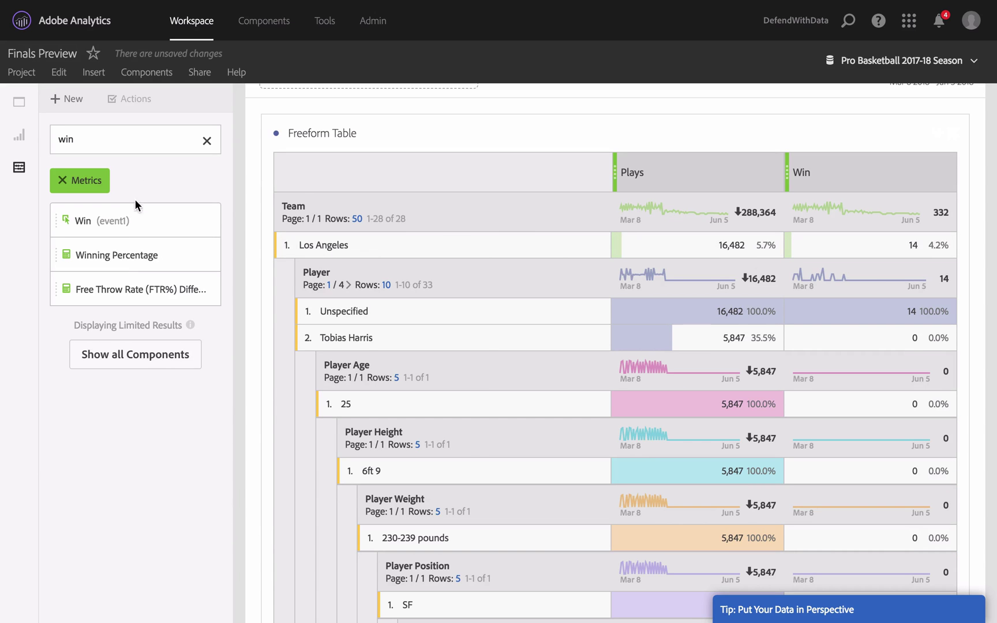
drag(133, 258, 938, 177)
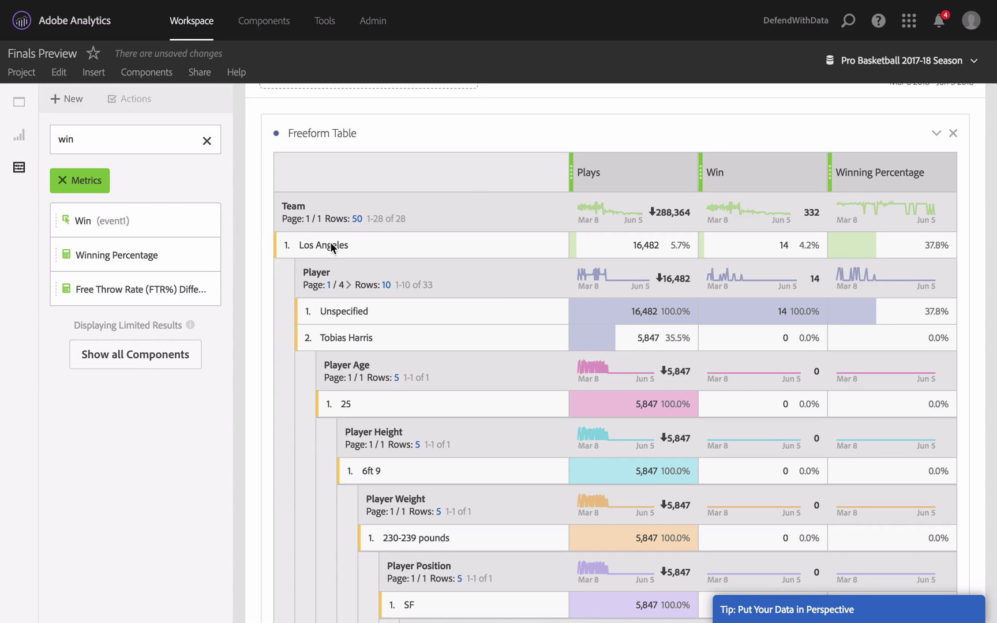
scroll(582, 272, up, 2)
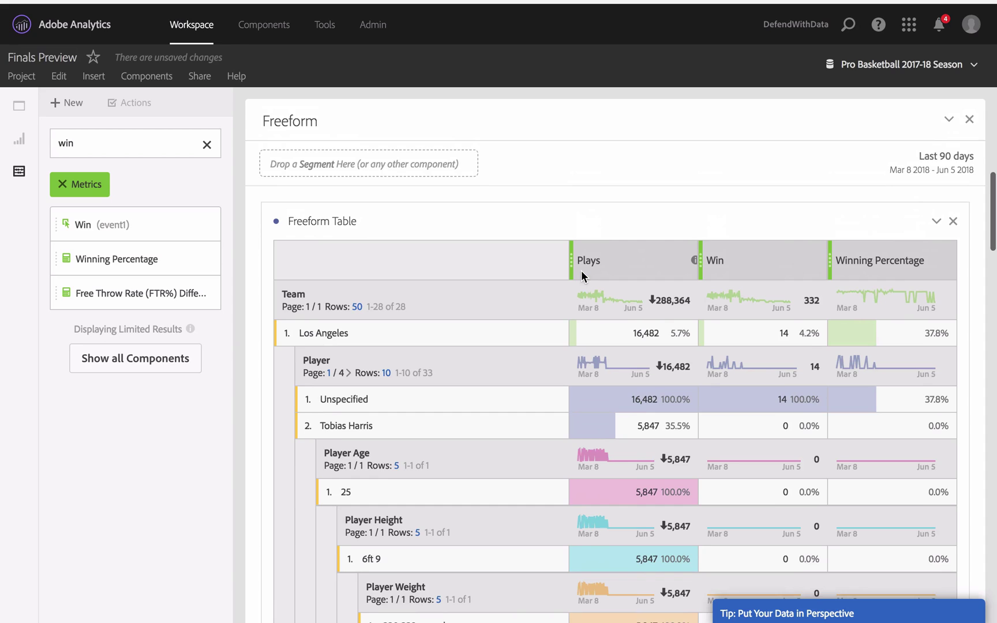